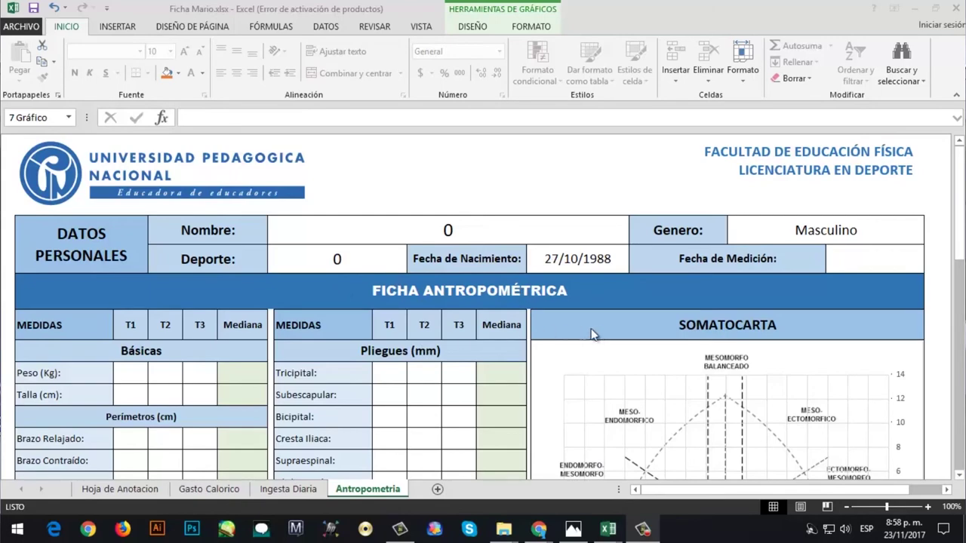
Review the Antropometria sheet from the measurement tables and somatochart down to the INDICADORES and COMPOSICIÓN CORPORAL sections.
left_click(962, 239)
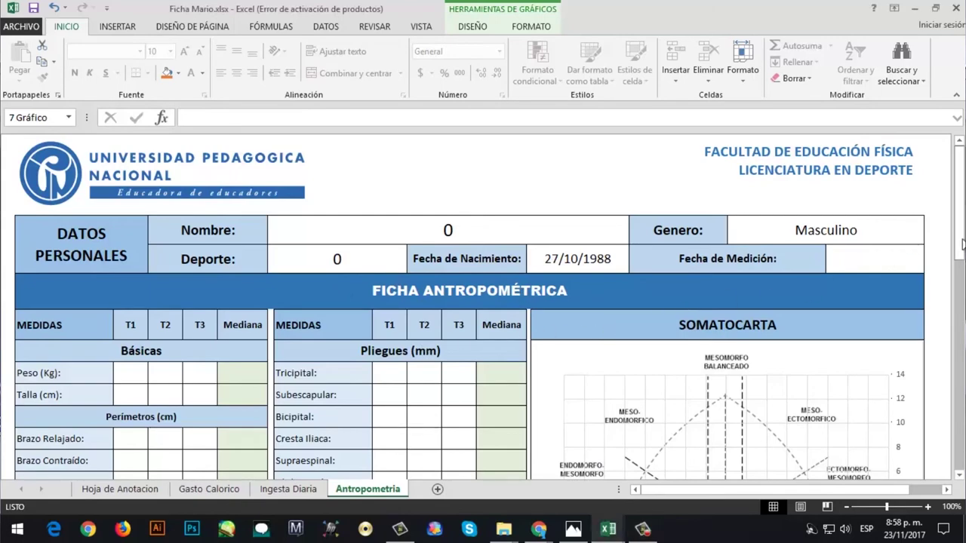
left_click_drag(962, 262, 923, 320)
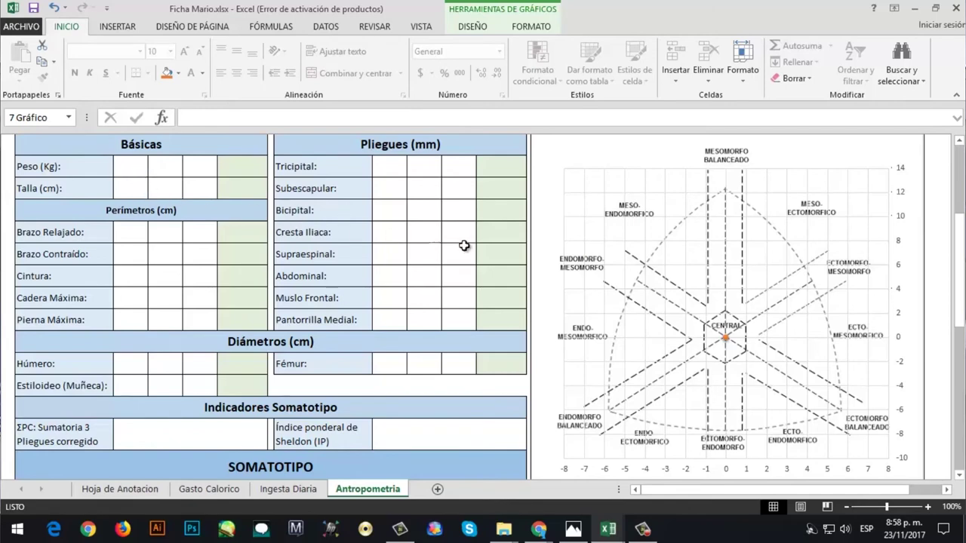
scroll(728, 302, "down", 1)
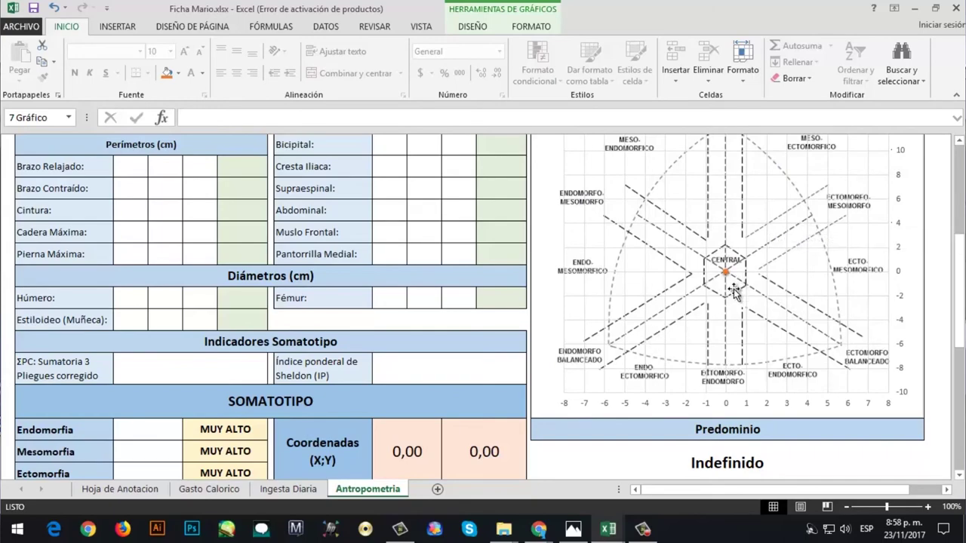
scroll(734, 289, "down", 5)
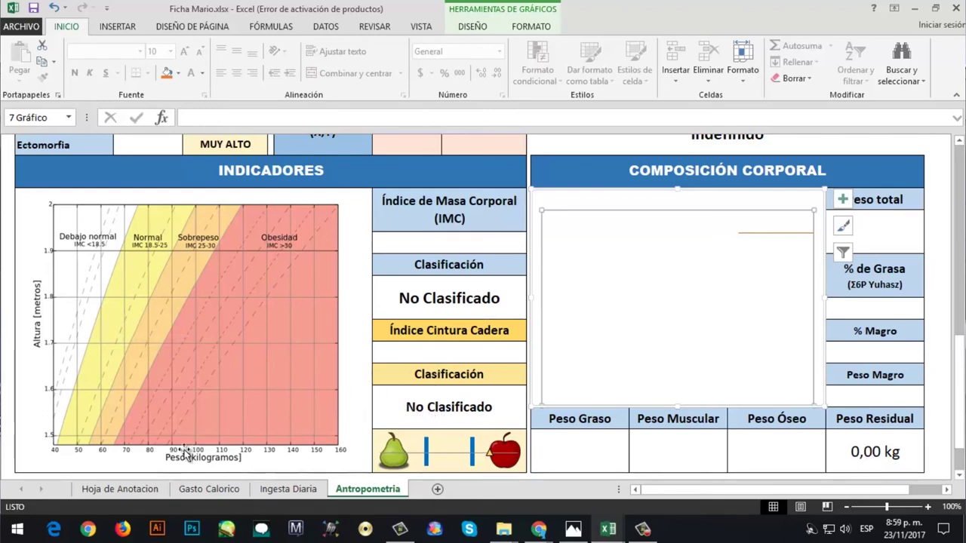
Review the Hoja de Anotacion sheet's personal data, basal metabolic rate, macronutrient proportion tables and Ingesta Vs Gasto comparison.
left_click(140, 491)
scroll(350, 390, "up", 10)
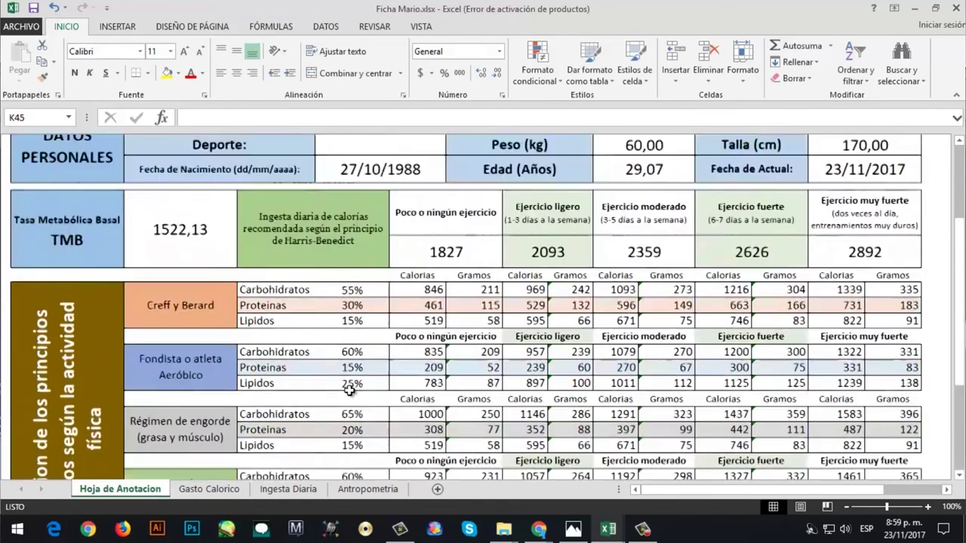
scroll(349, 391, "up", 1)
scroll(349, 390, "down", 3)
scroll(393, 340, "up", 3)
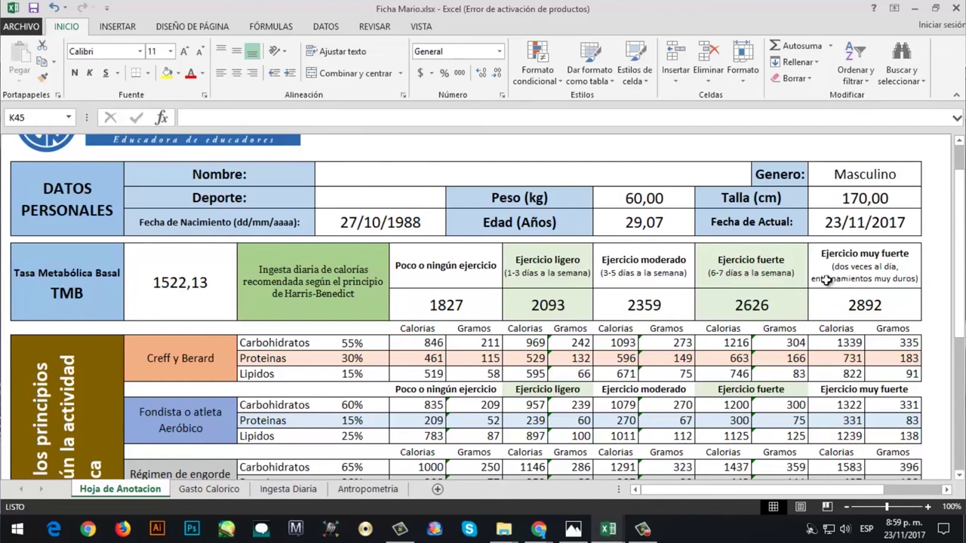
scroll(873, 278, "down", 5)
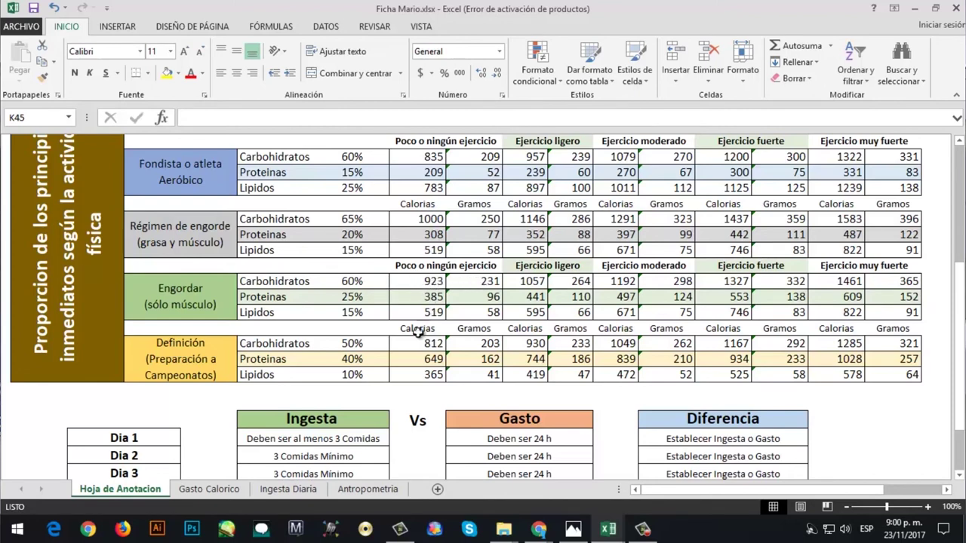
On the Gasto Calorico sheet, add the daily activity Tumbado despierto with 10 hours below Dormir for day 1.
left_click(226, 490)
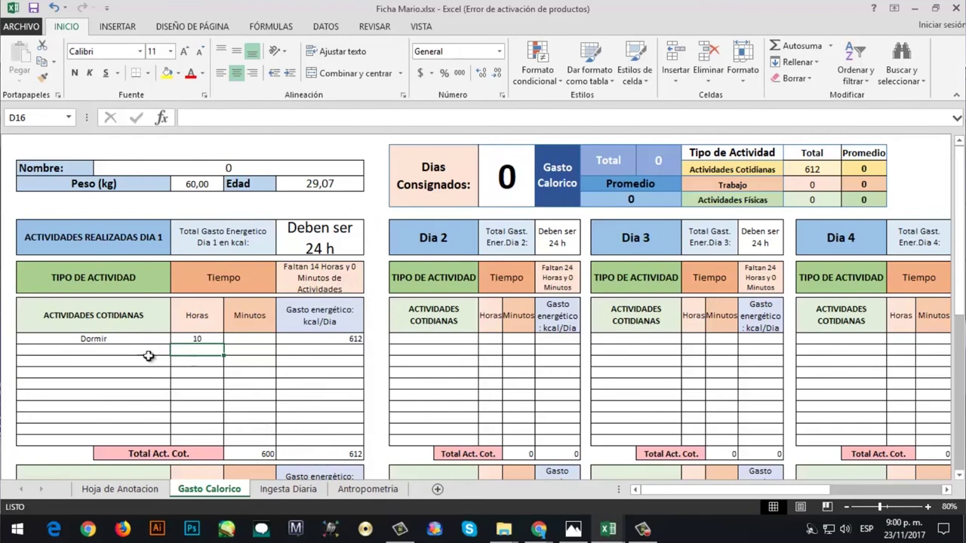
left_click(105, 351)
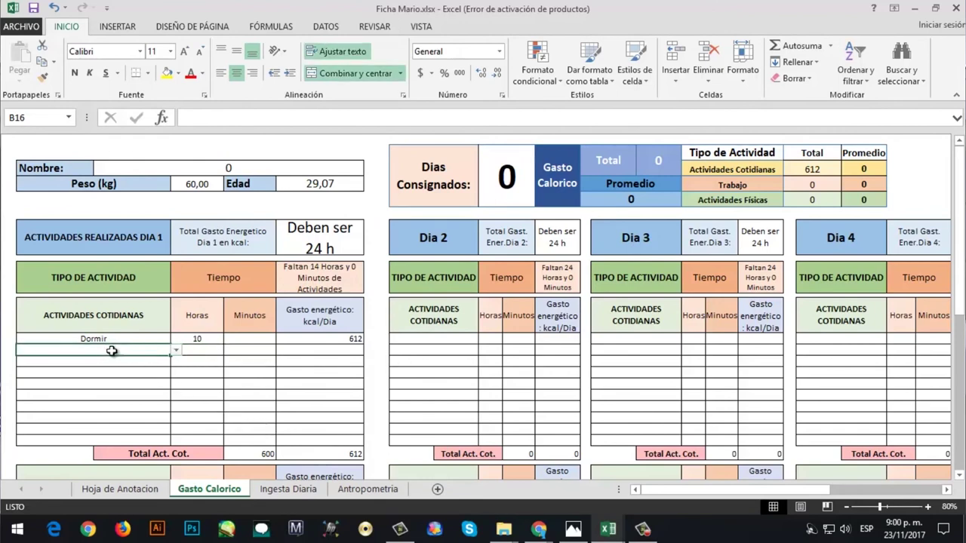
left_click(175, 351)
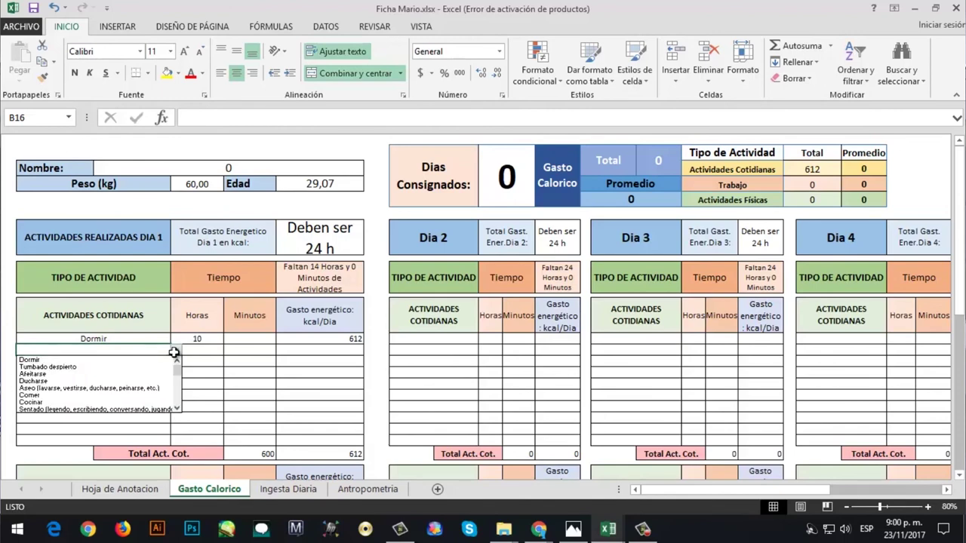
left_click(110, 368)
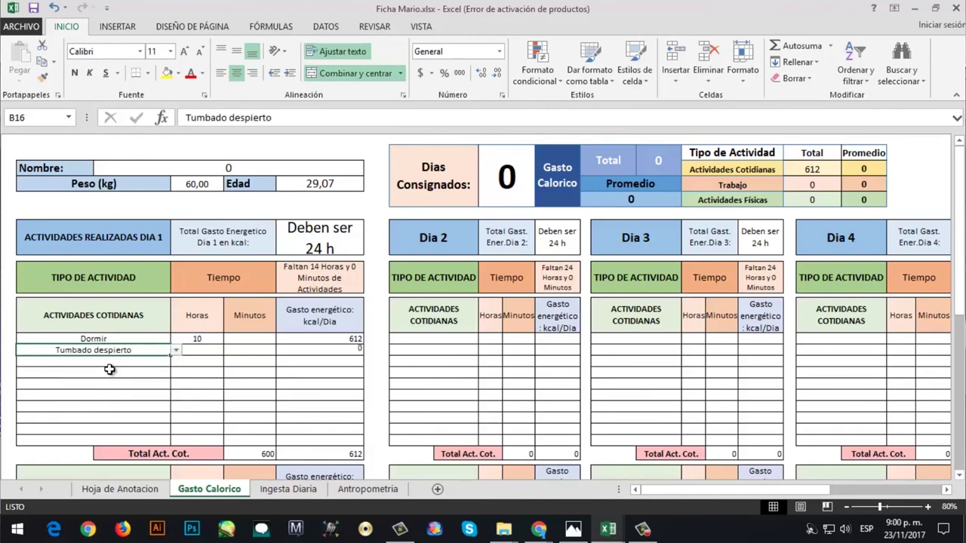
left_click(210, 352)
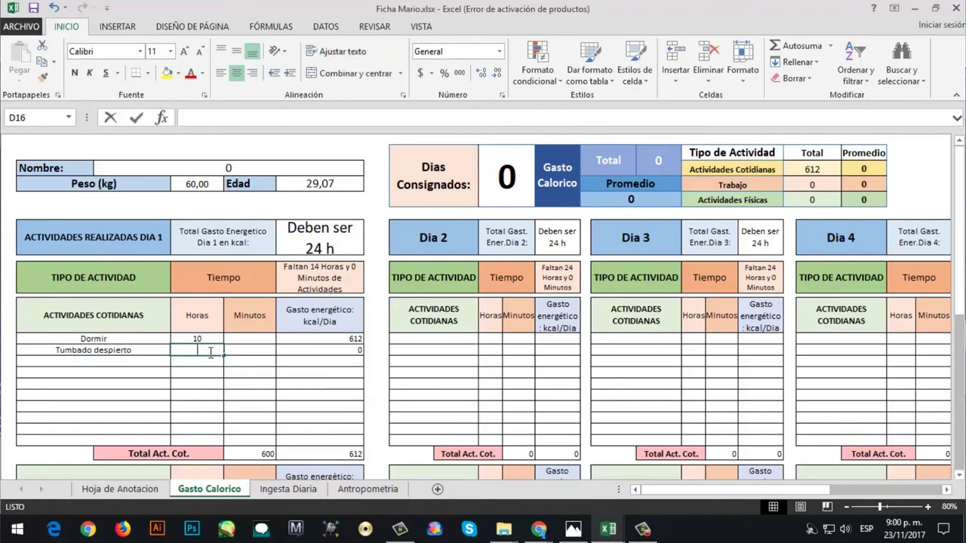
type("10")
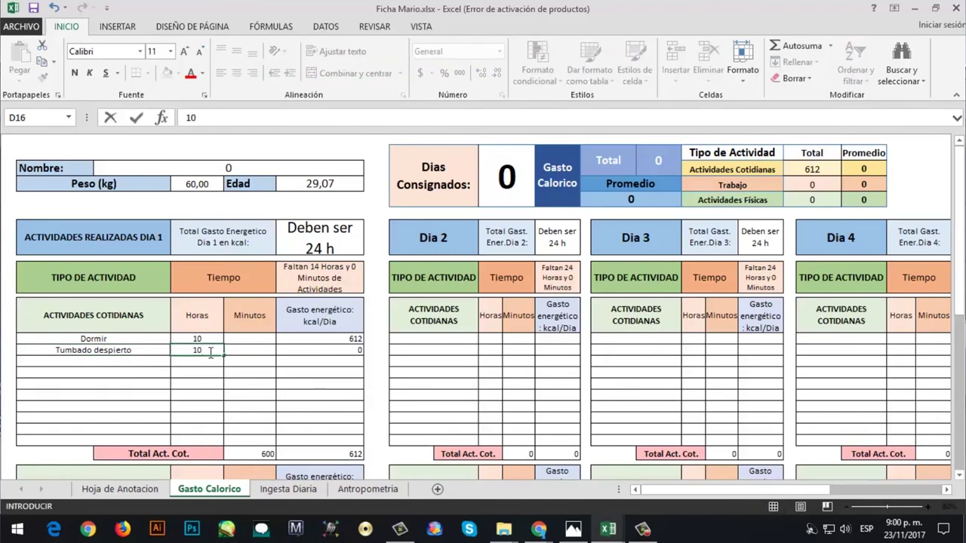
key("Return")
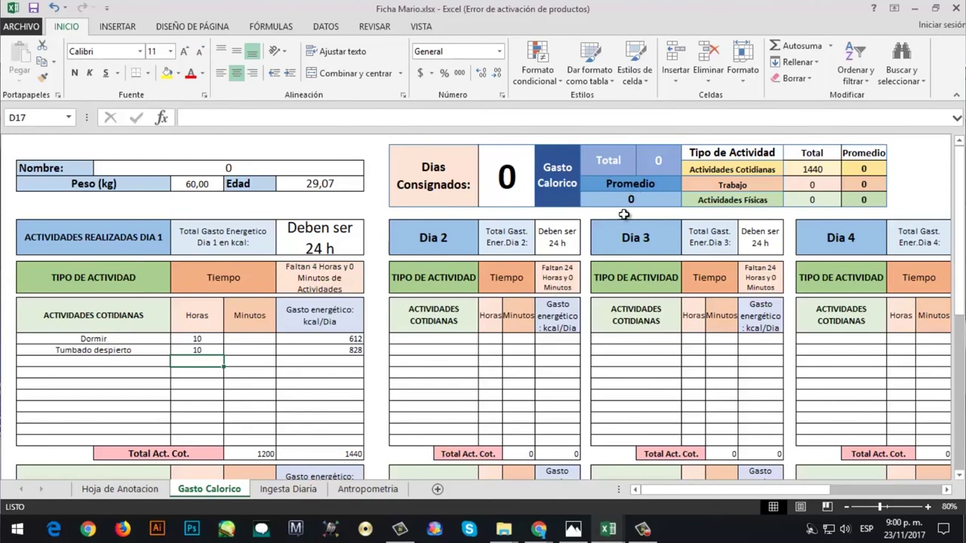
On the Ingesta Diaria sheet, set the second food group of day 1's COMIDA 1 to Cereales y derivados.
left_click(289, 489)
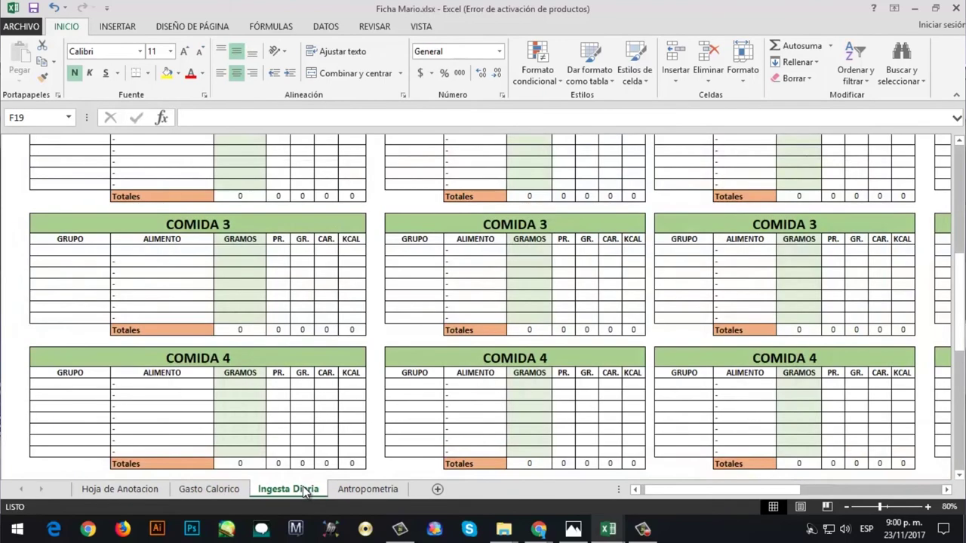
scroll(244, 345, "up", 4)
scroll(243, 345, "up", 5)
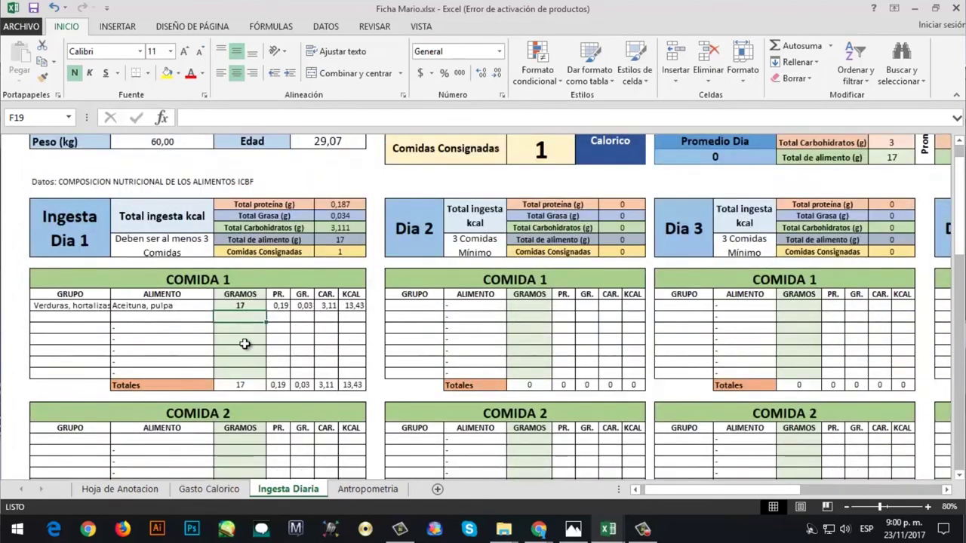
scroll(245, 344, "up", 1)
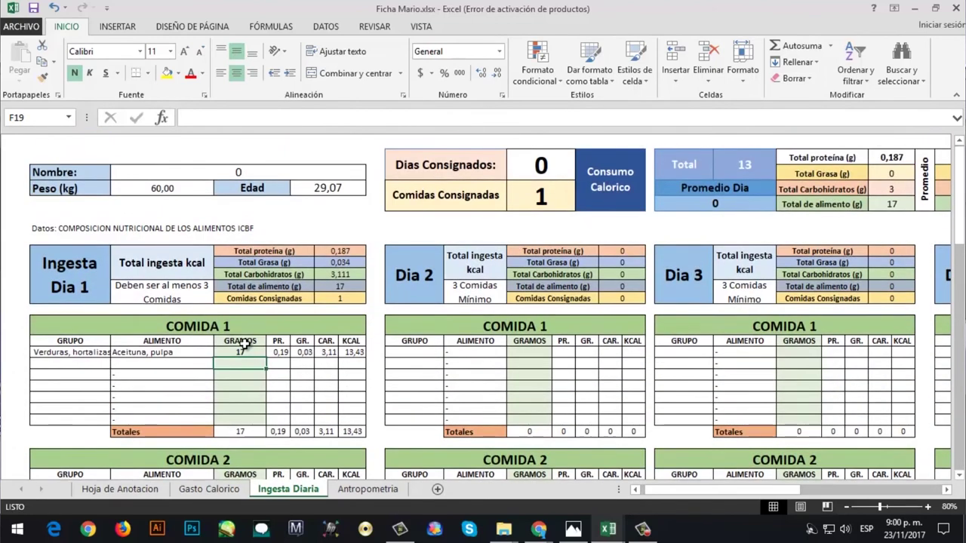
left_click(55, 366)
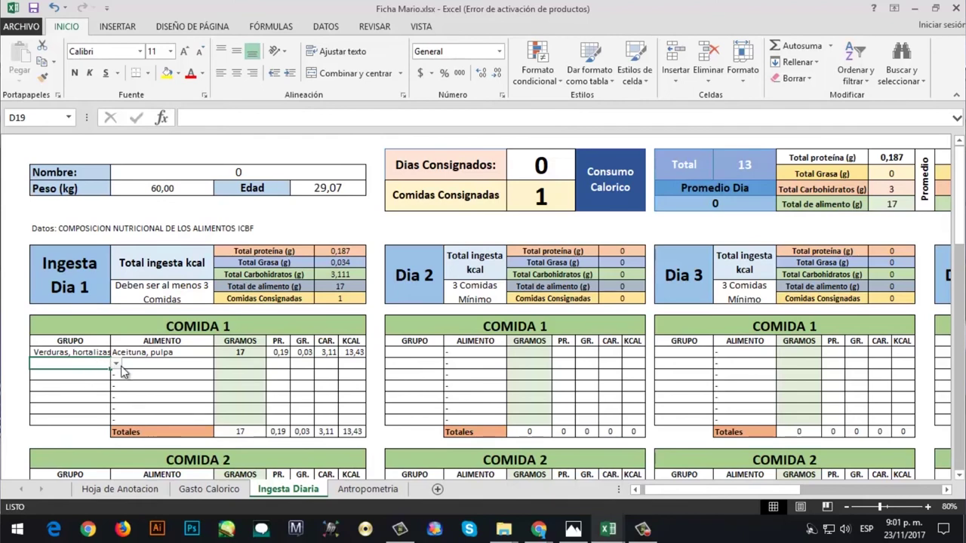
left_click(115, 364)
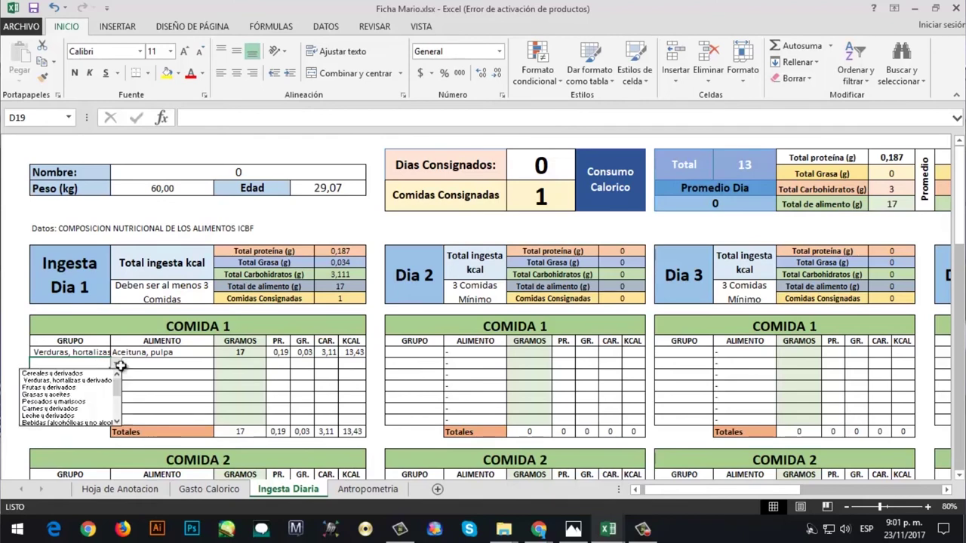
left_click(79, 373)
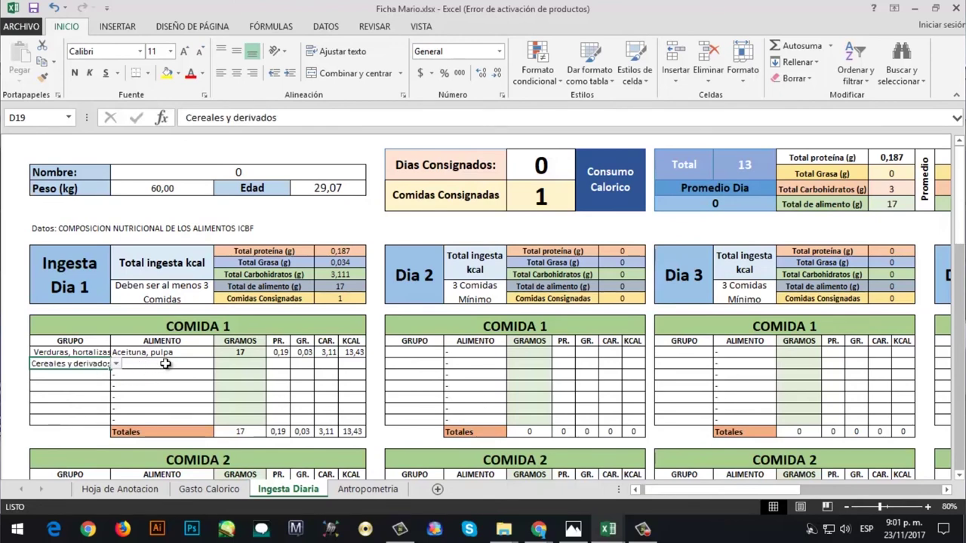
Choose Almojábana, bogotana as the food for the Cereales y derivados row and enter 500 grams.
left_click(166, 364)
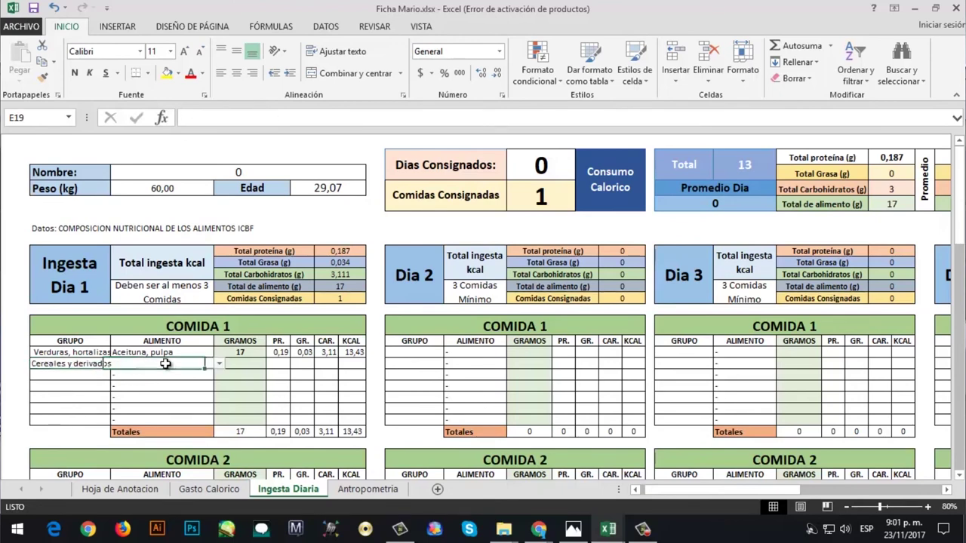
left_click(218, 364)
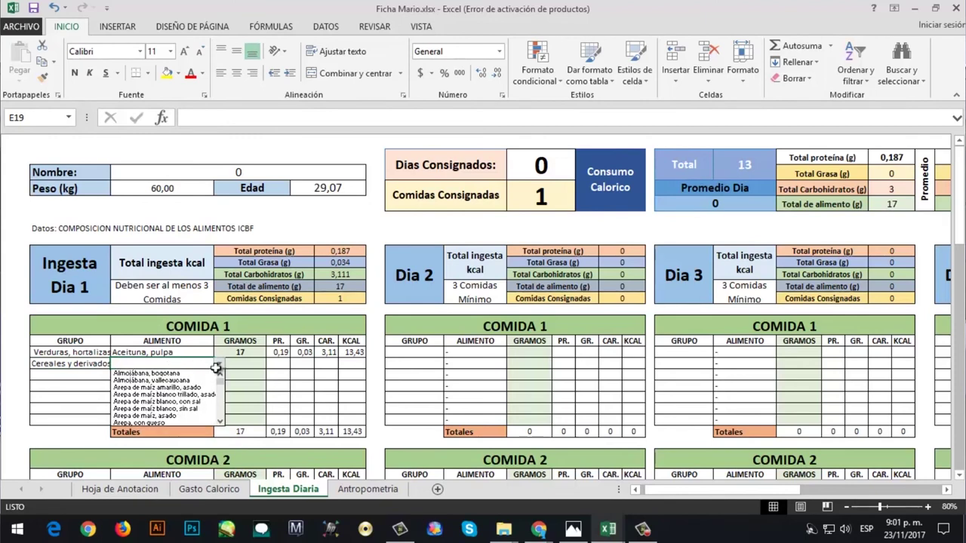
left_click(192, 373)
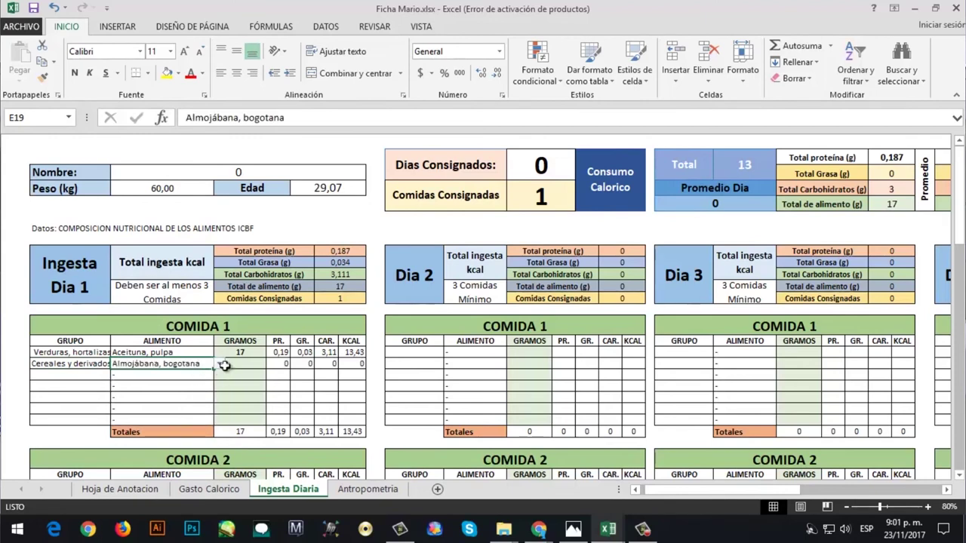
left_click(243, 360)
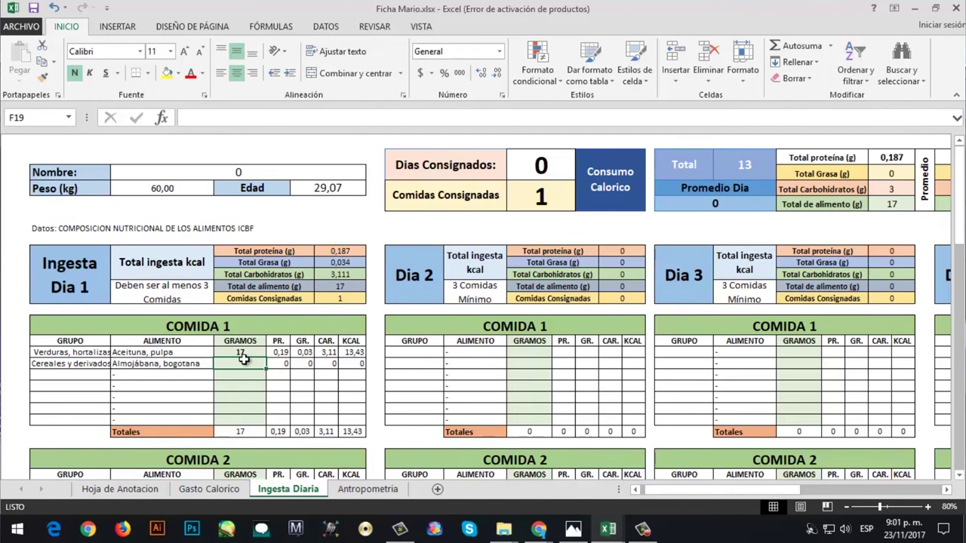
type("500")
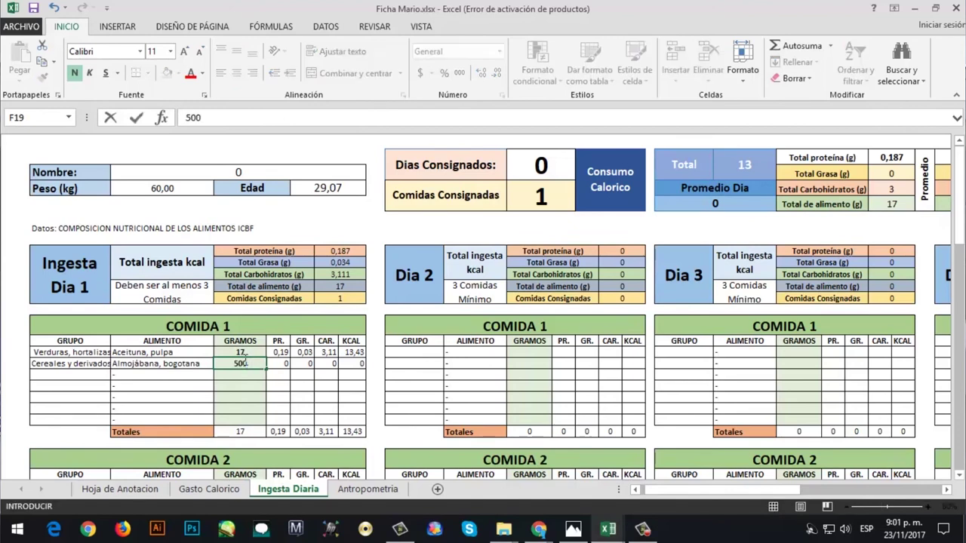
key("Return")
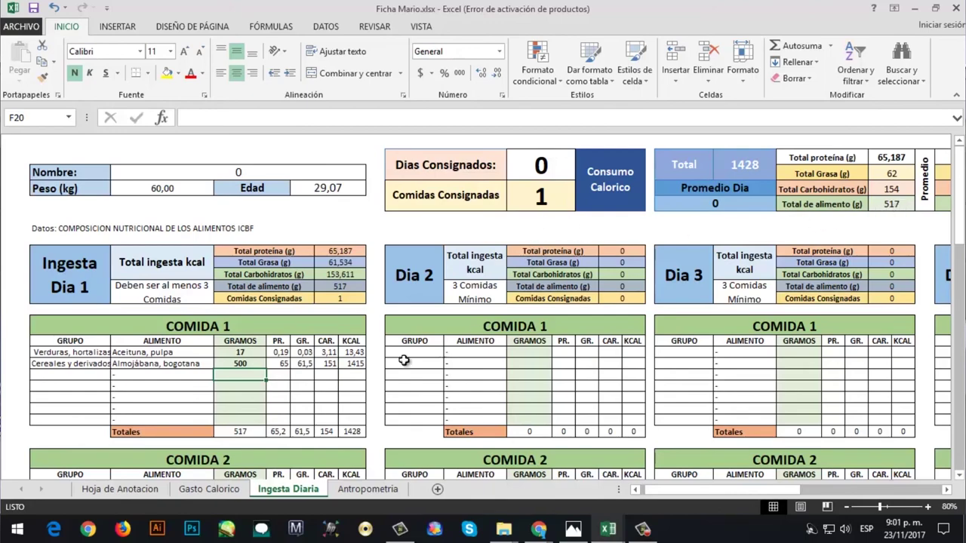
Review the macronutrient proportions and the Ingesta Vs Gasto comparison on the Hoja de Anotacion sheet.
left_click(127, 489)
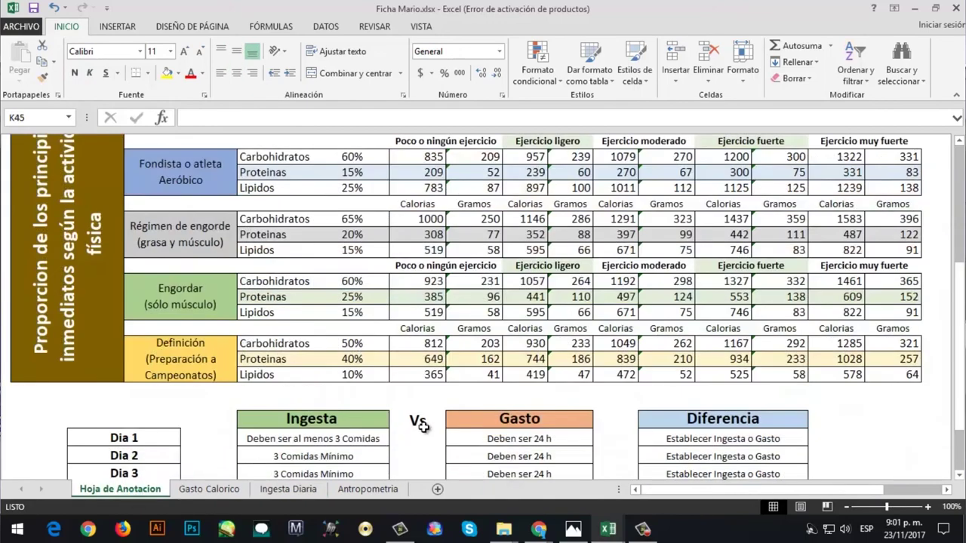
scroll(424, 428, "up", 2)
scroll(424, 428, "down", 1)
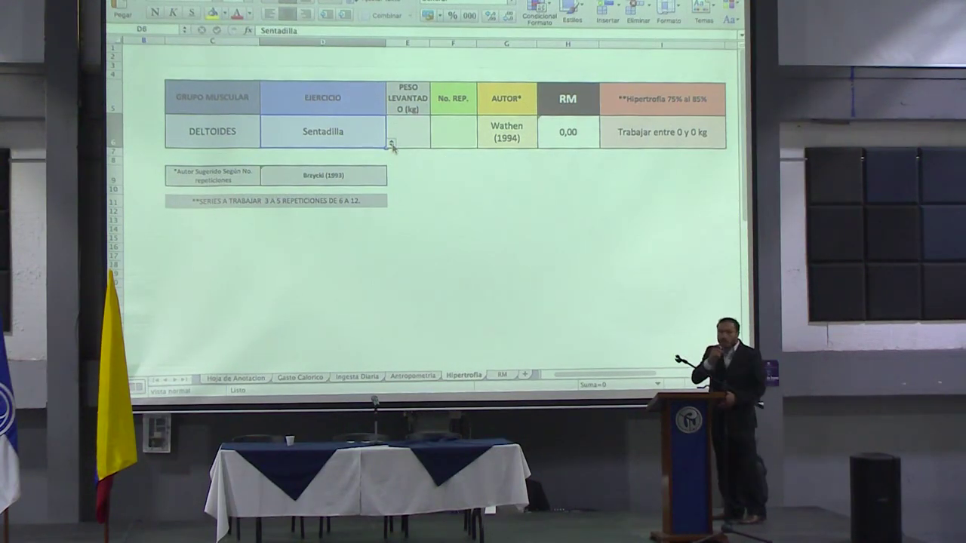
On the Hipertrofia sheet, set the exercise for DELTOIDES to Press militar and select its lifted weight cell.
left_click(392, 144)
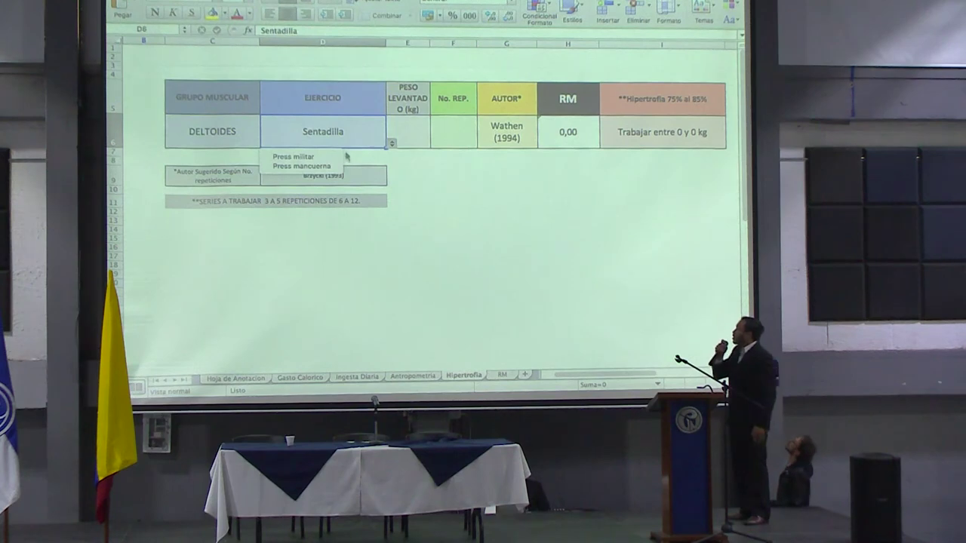
left_click(321, 158)
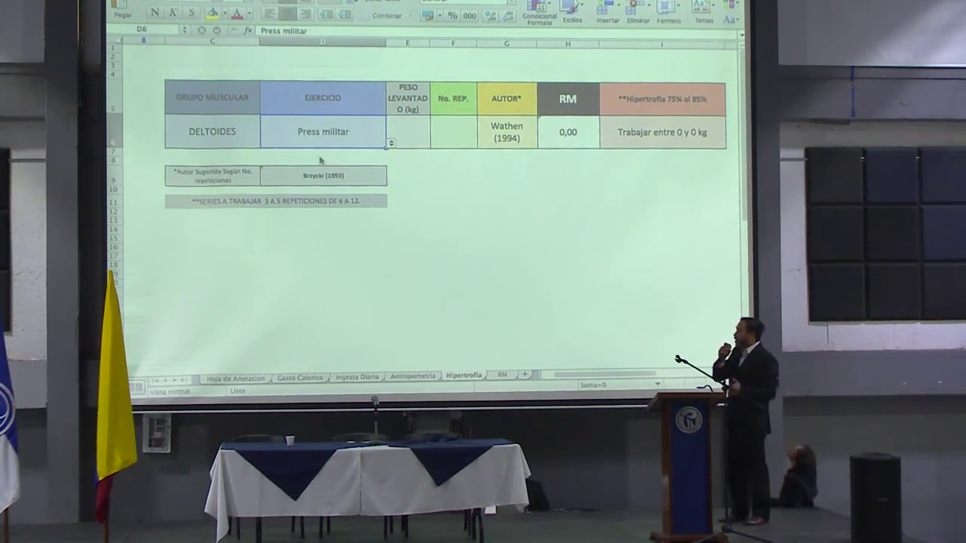
left_click(410, 135)
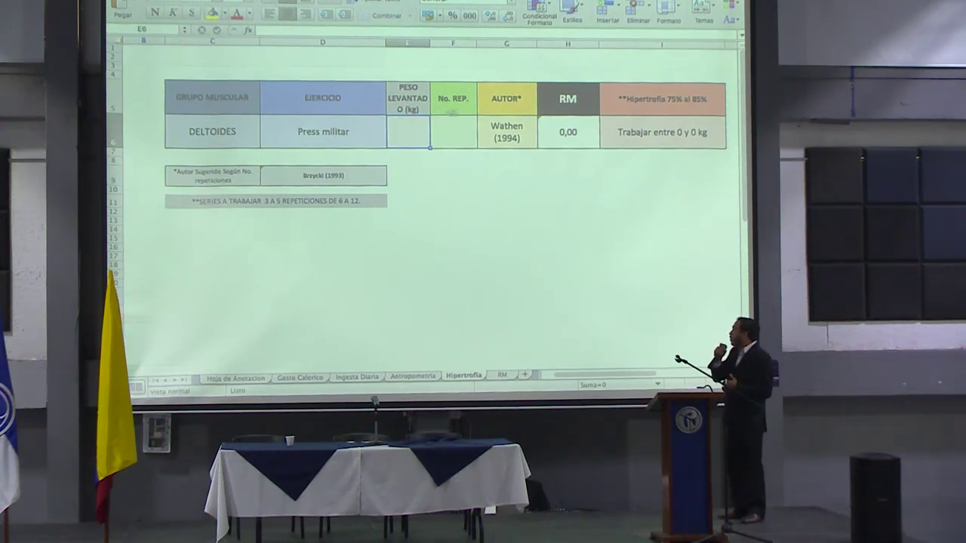
Set the author of the RM estimate to O´Conner (1989) and open the RM sheet.
left_click(532, 121)
left_click(542, 143)
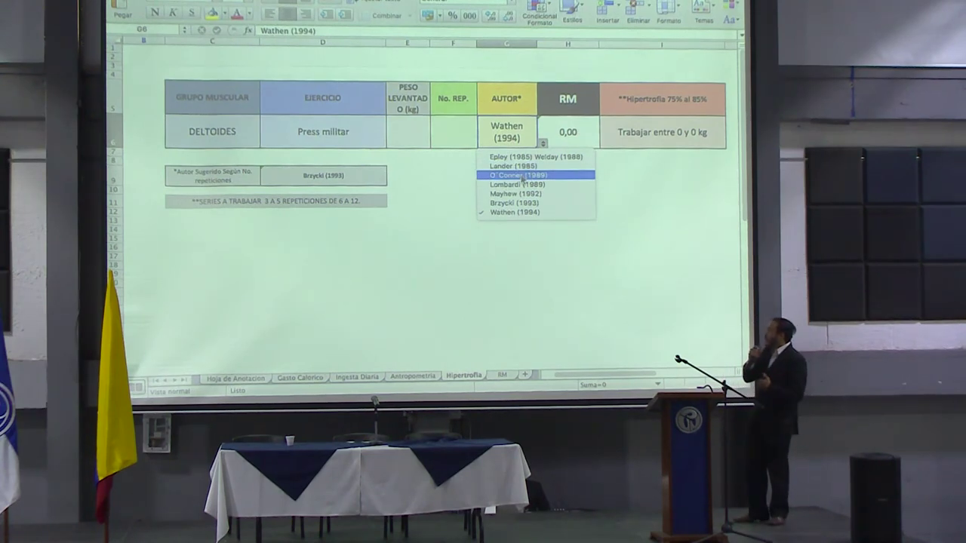
left_click(523, 176)
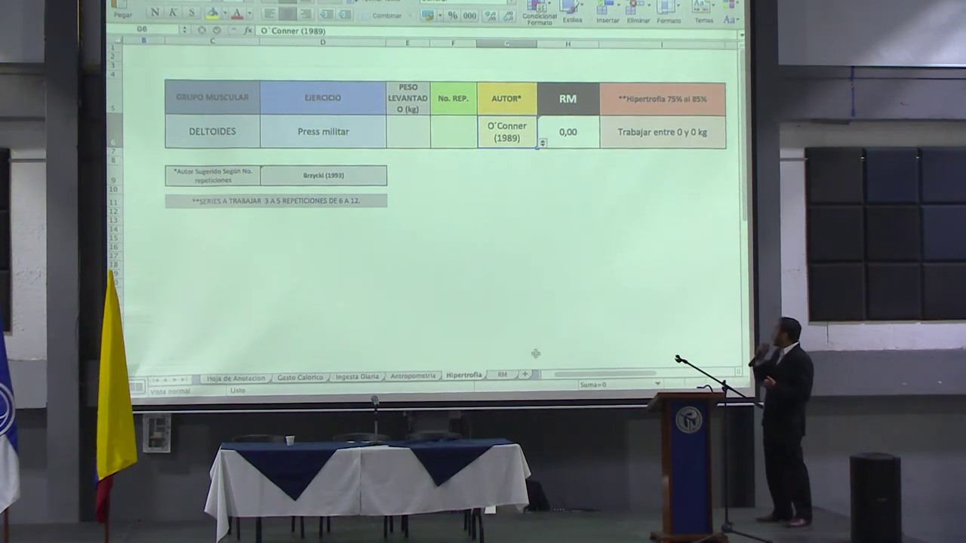
left_click(502, 375)
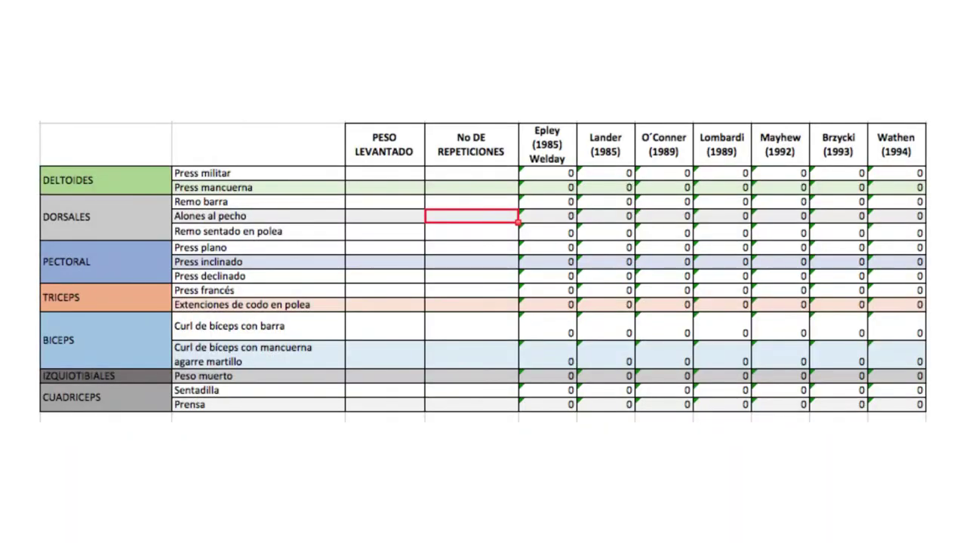